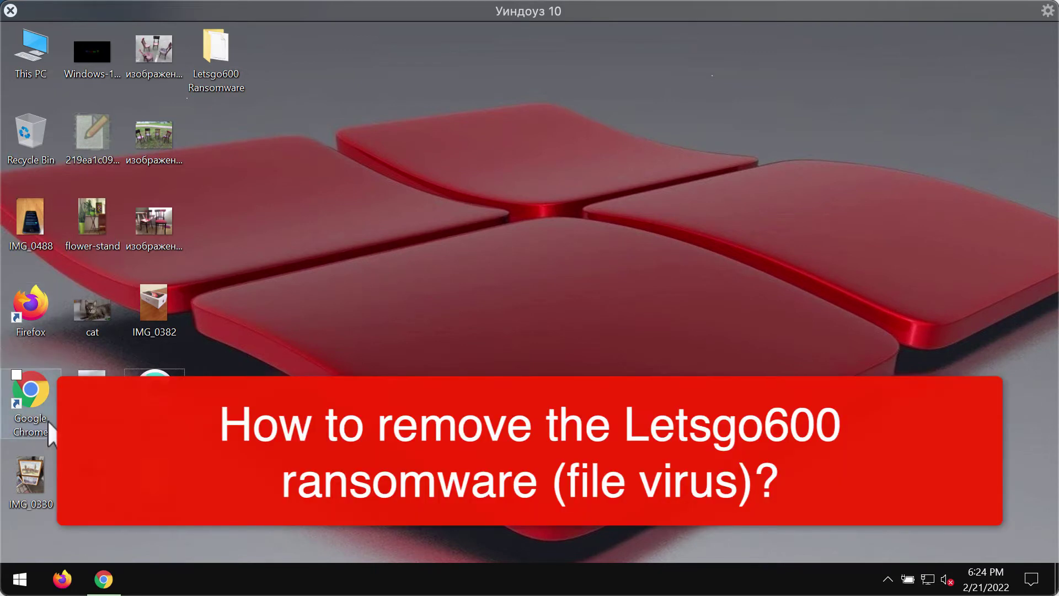
Preview the desktop photos: IMG_0330, the chairs photo and the flower-stand image
click(34, 466)
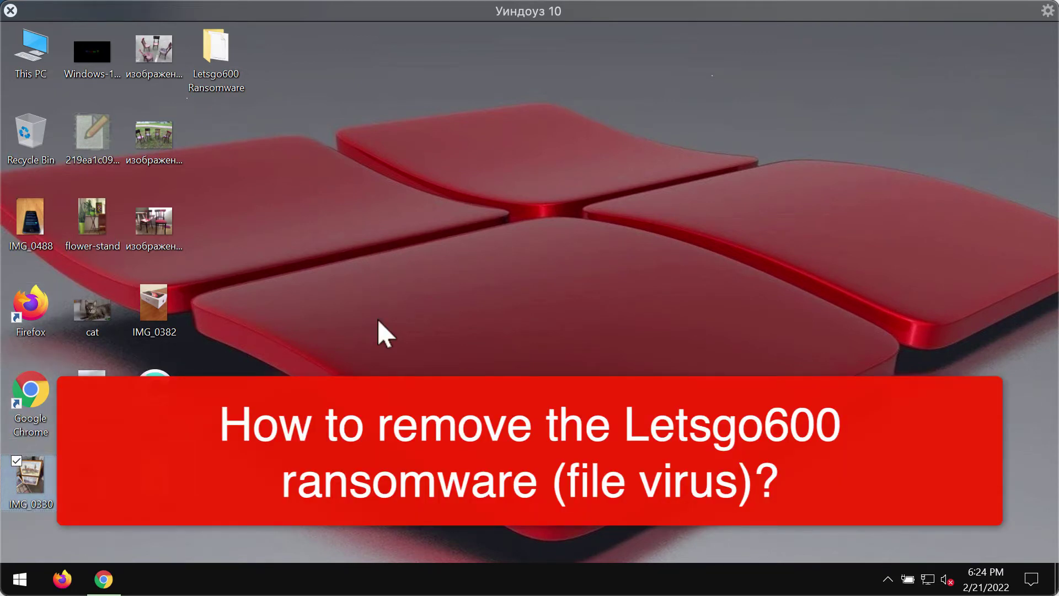
click(55, 474)
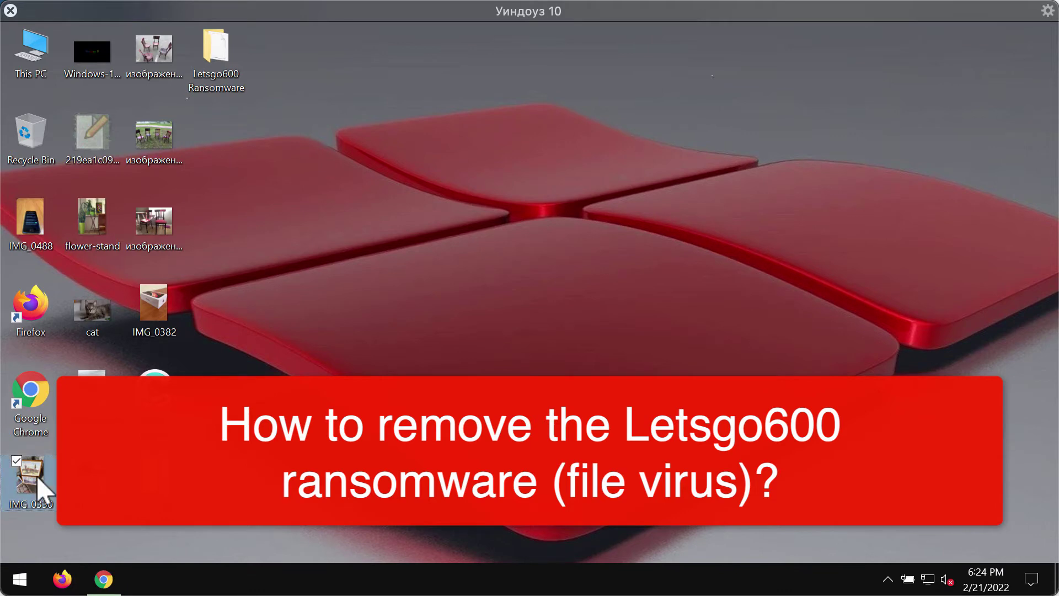
double_click(38, 481)
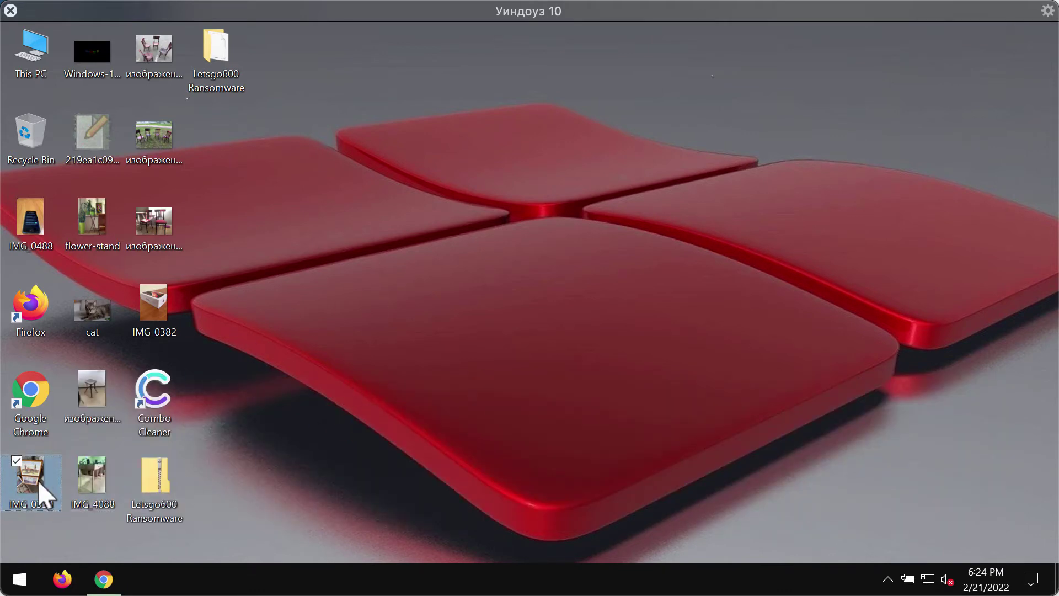
click(954, 74)
double_click(150, 227)
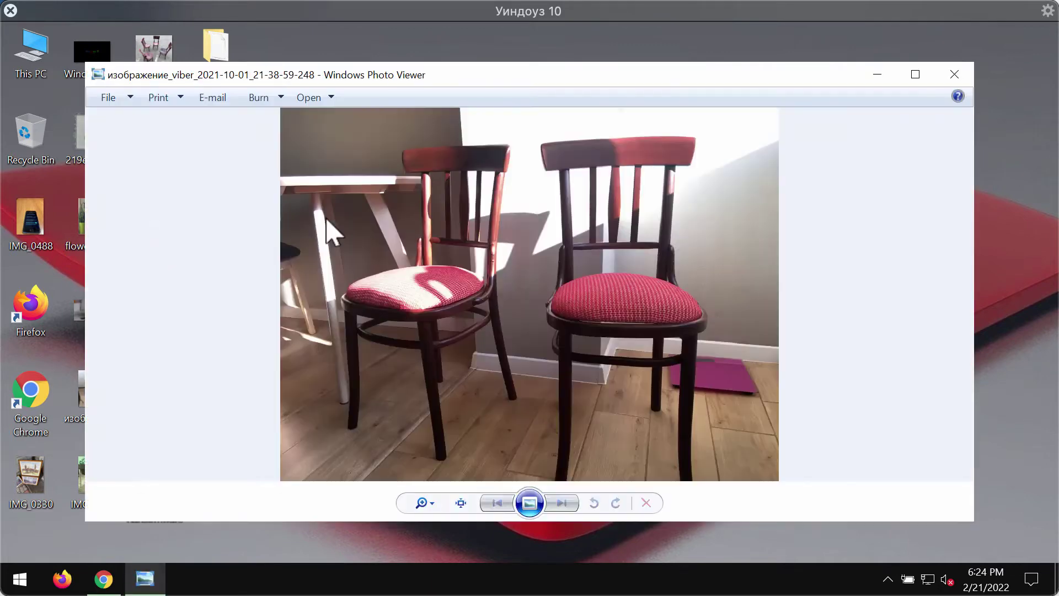
click(968, 76)
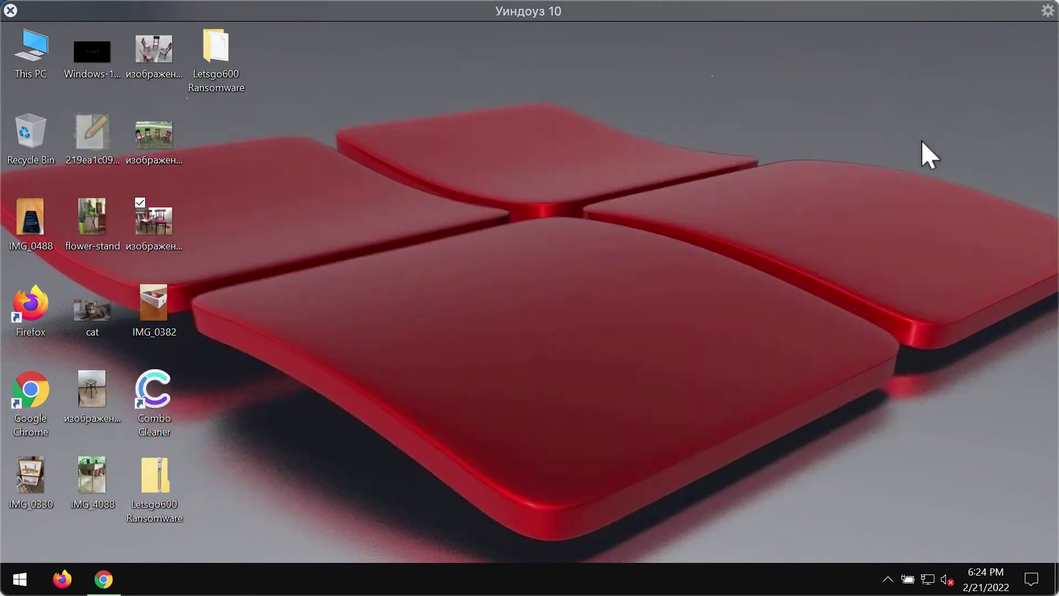
double_click(89, 223)
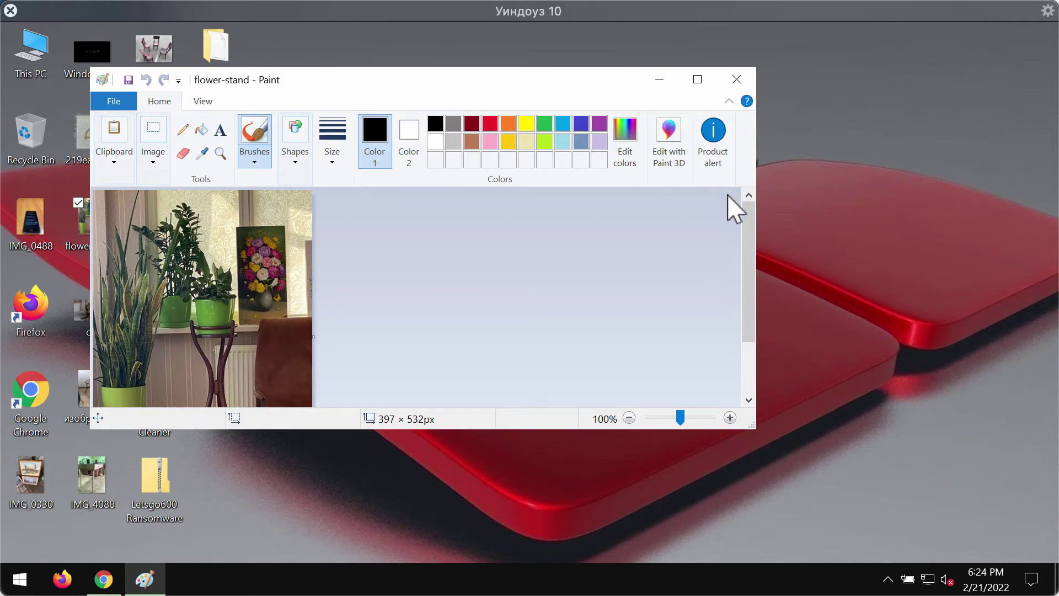
scroll(742, 220, down, 3)
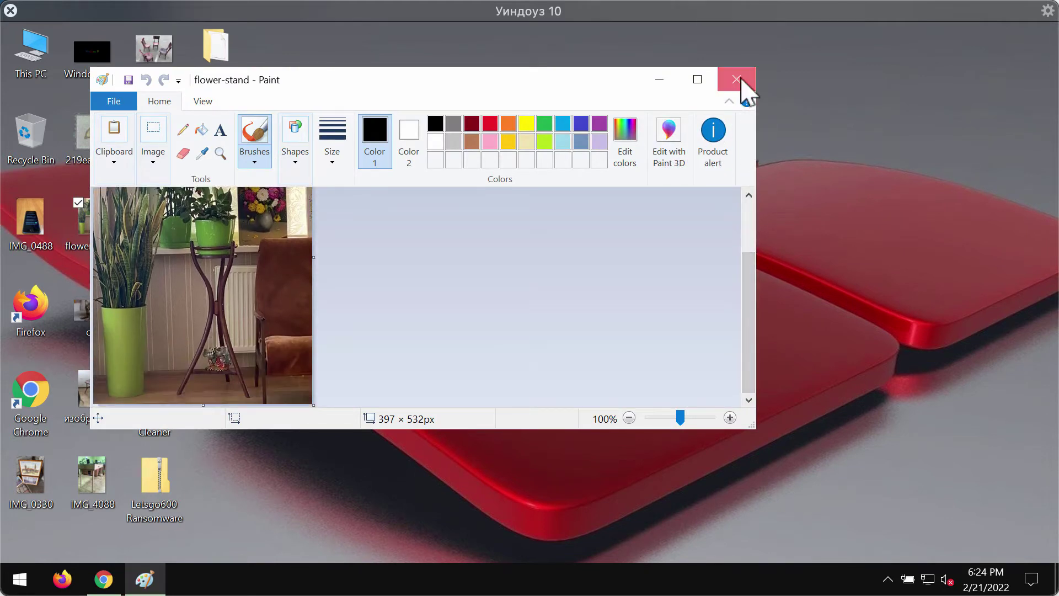
click(737, 80)
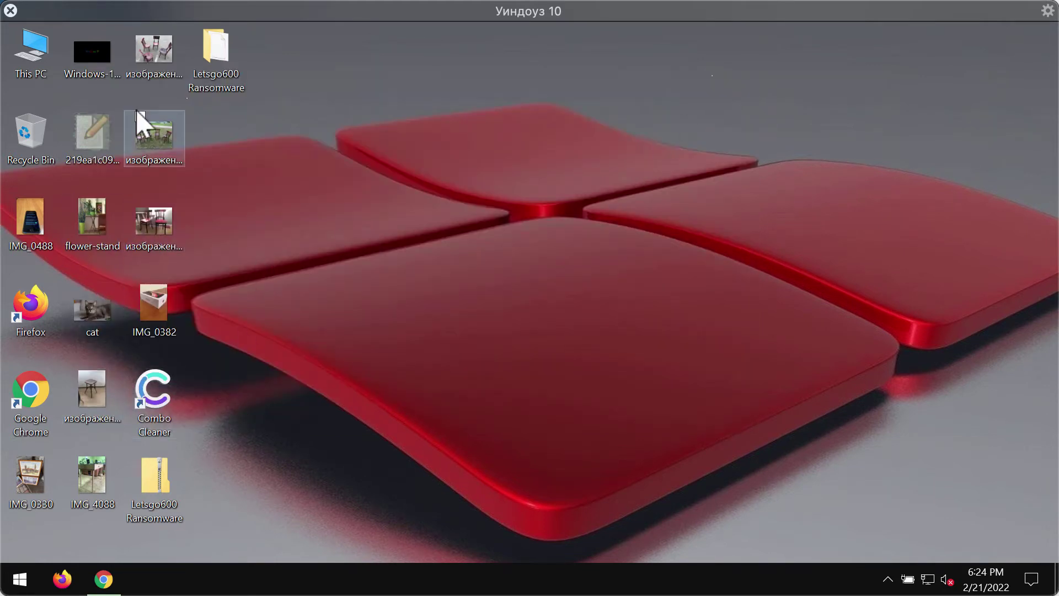
double_click(90, 211)
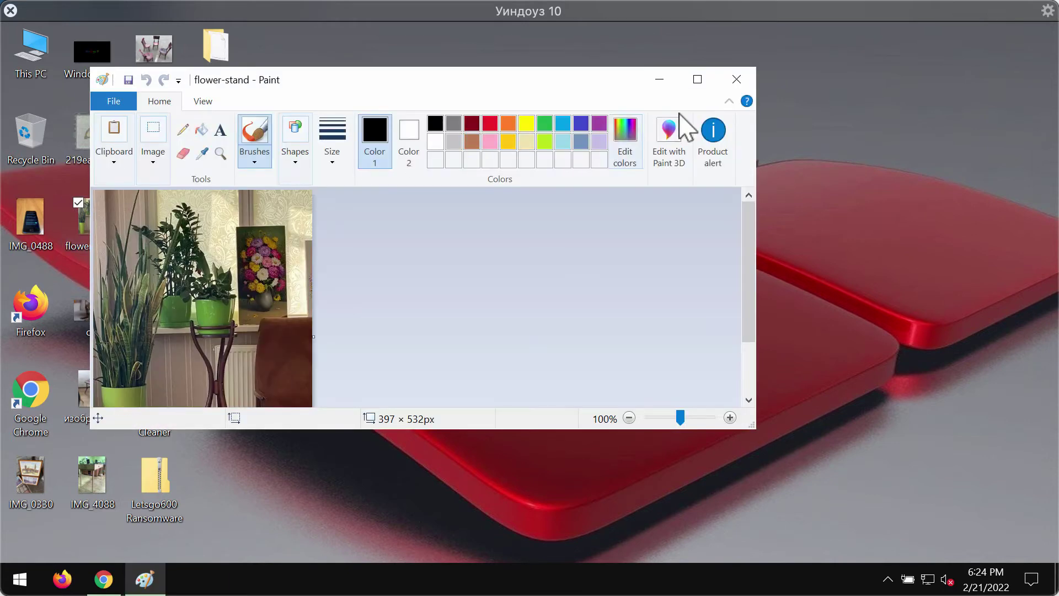
click(737, 80)
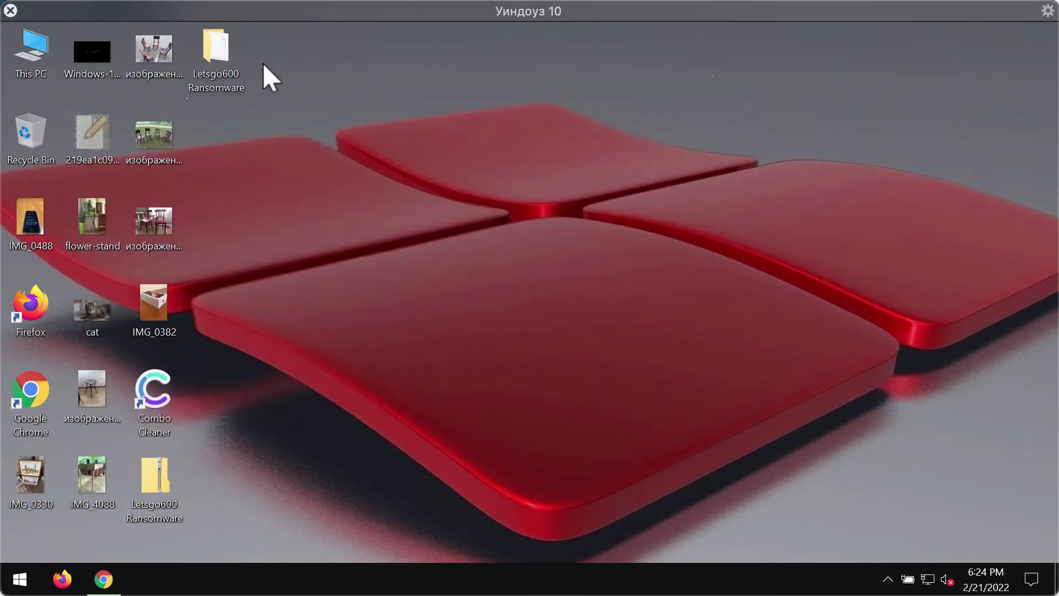
Run the application inside the Letsgo600 Ransomware folder, then close the folder window
double_click(236, 69)
click(487, 176)
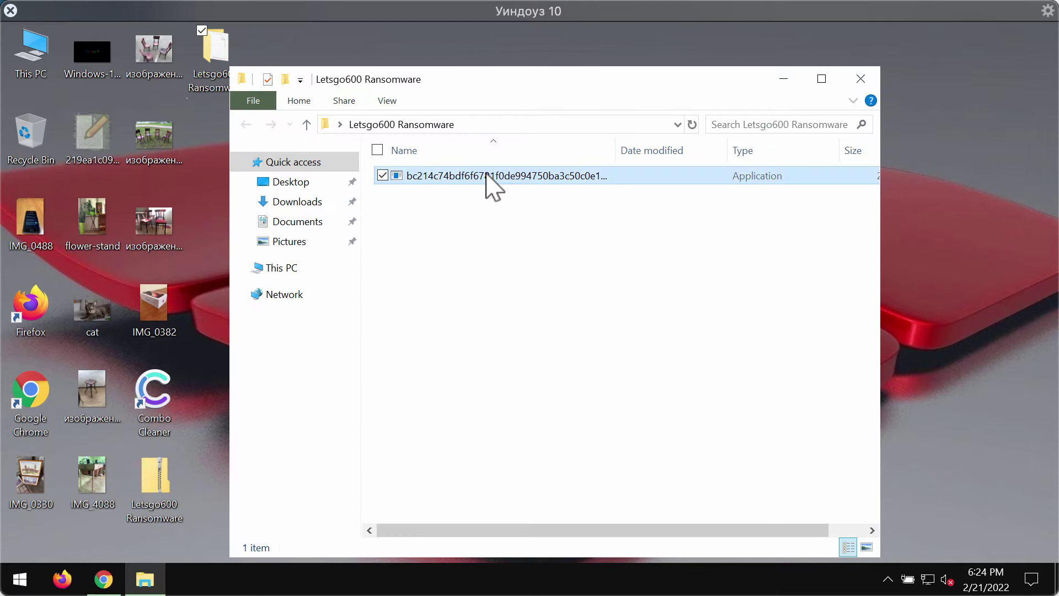
click(862, 78)
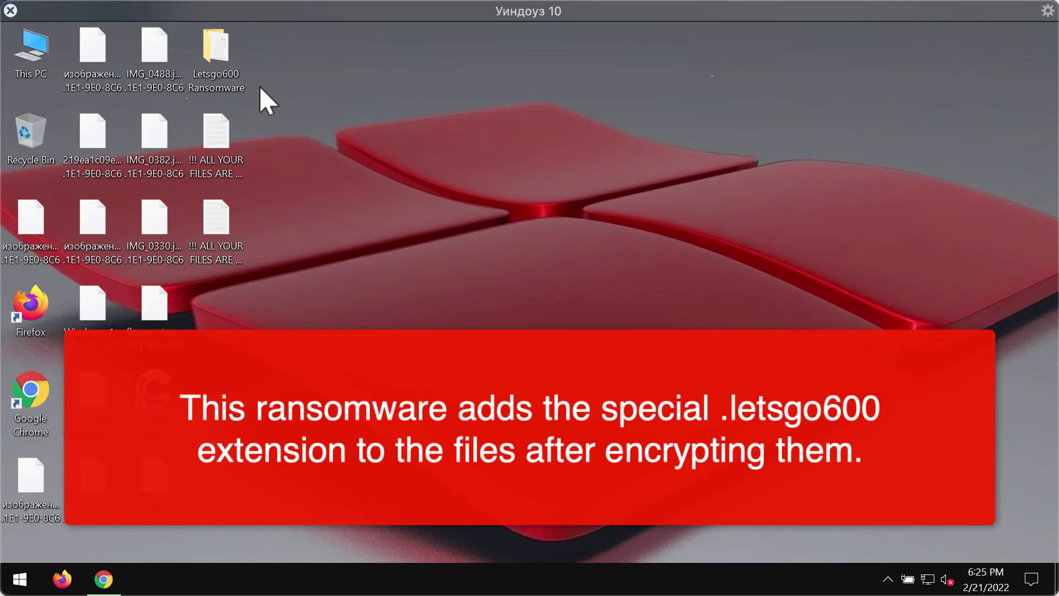
click(165, 72)
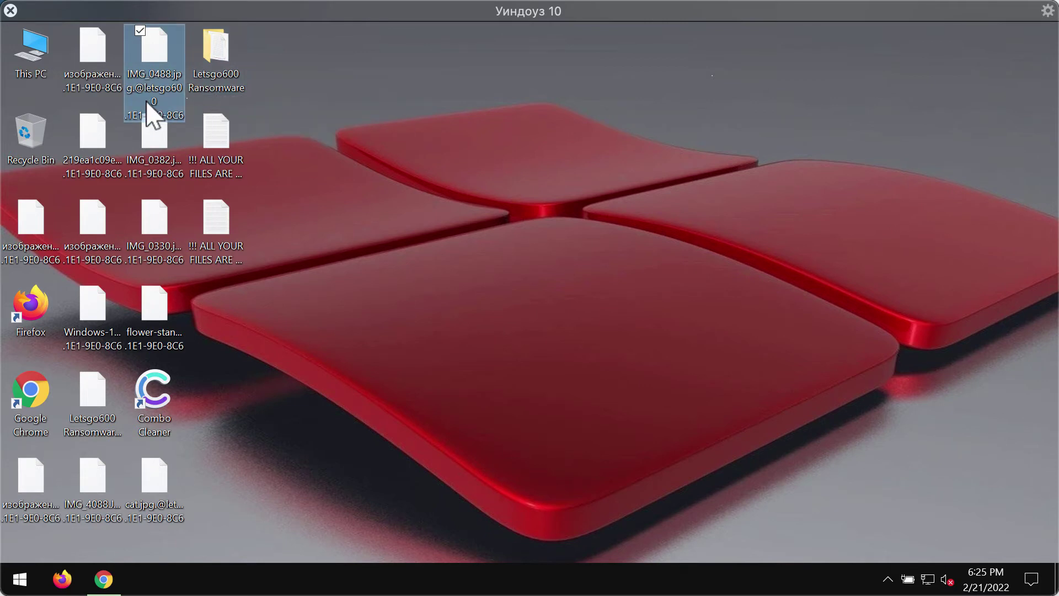
mouse_move(147, 106)
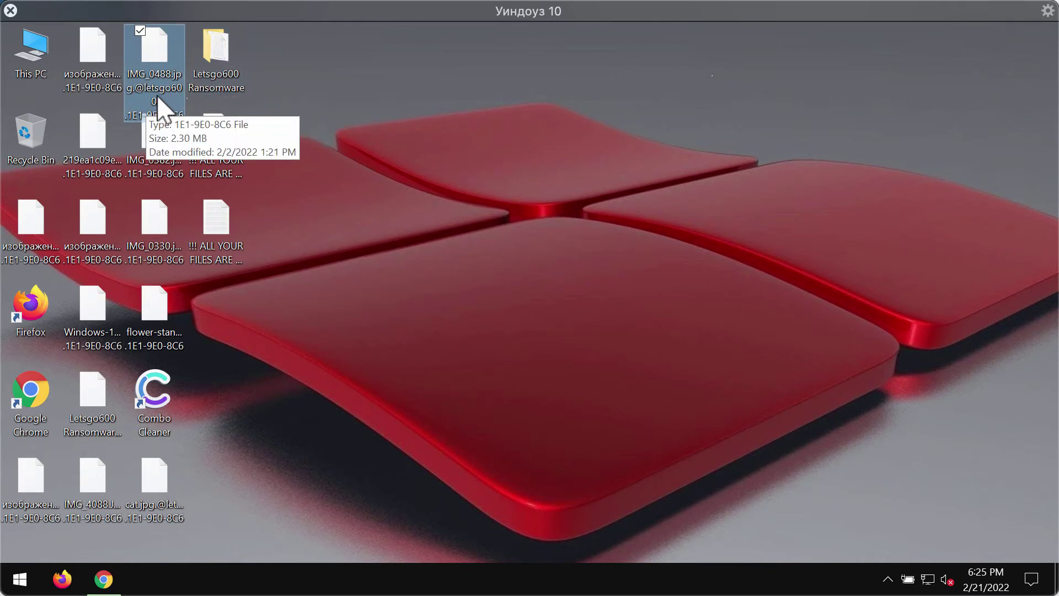
click(231, 86)
click(221, 145)
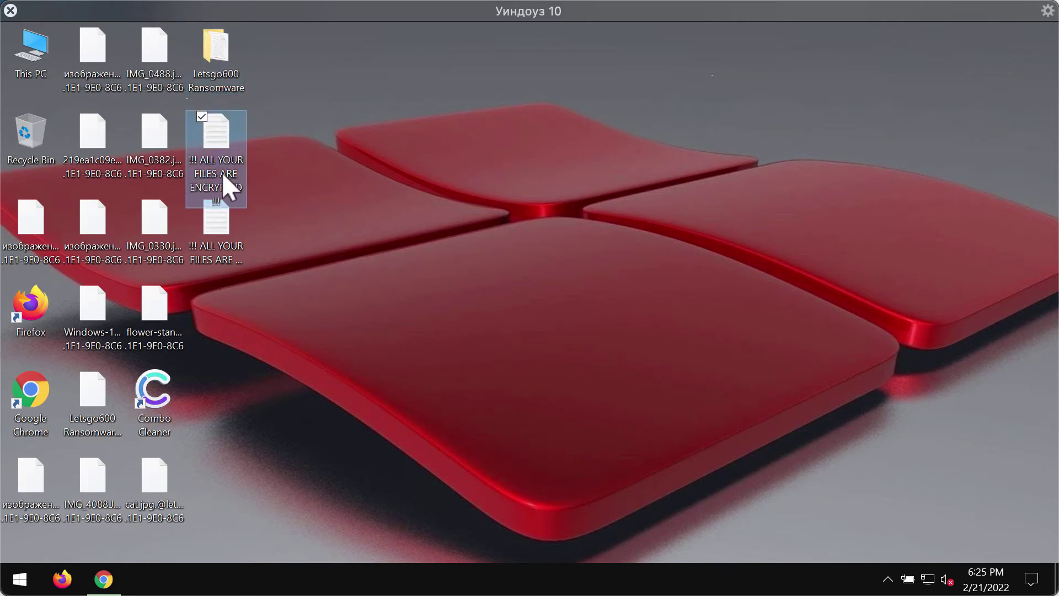
click(153, 142)
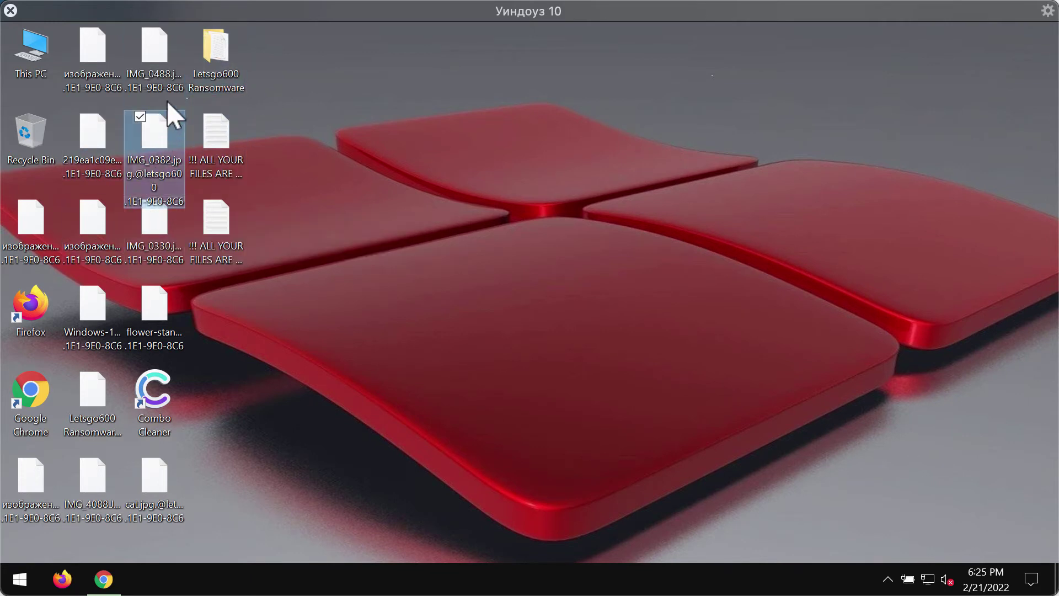
click(166, 78)
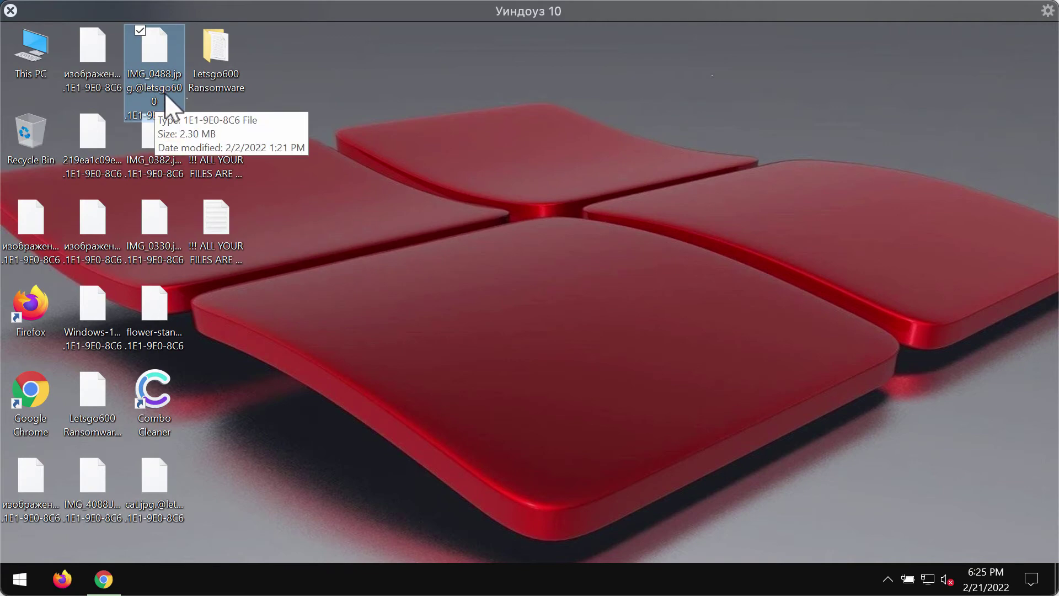
Open the second ransom note, read its $600 Bitcoin demand, then minimize Notepad
double_click(216, 226)
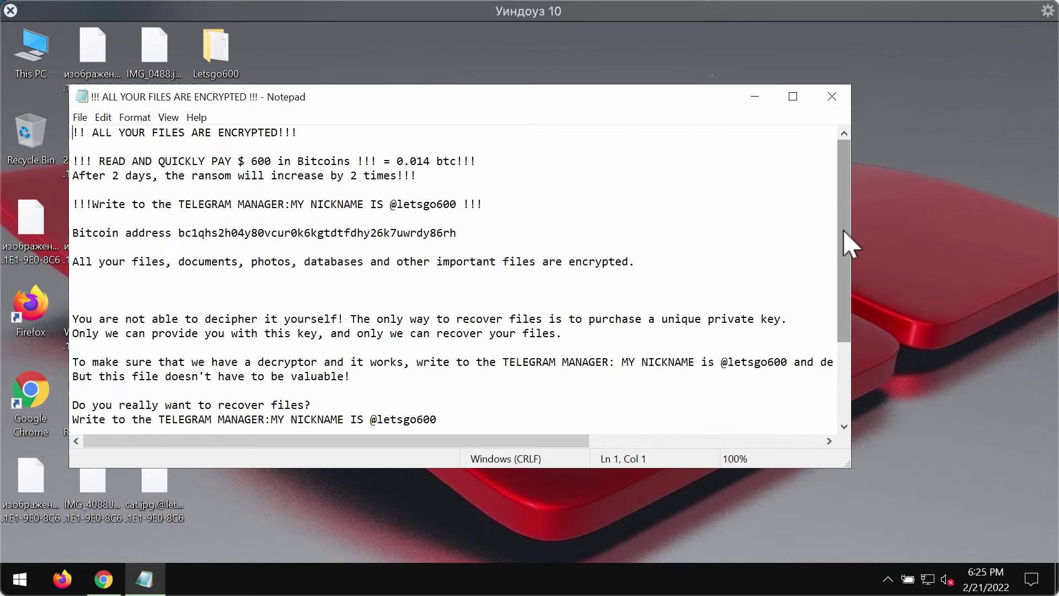
drag(840, 231, 819, 316)
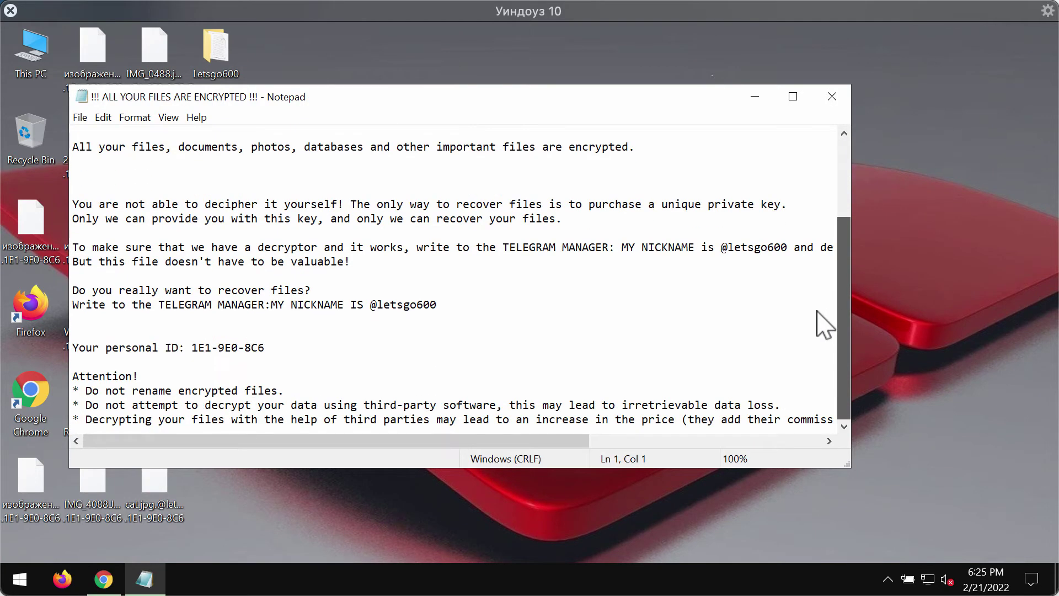
scroll(816, 350, up, 3)
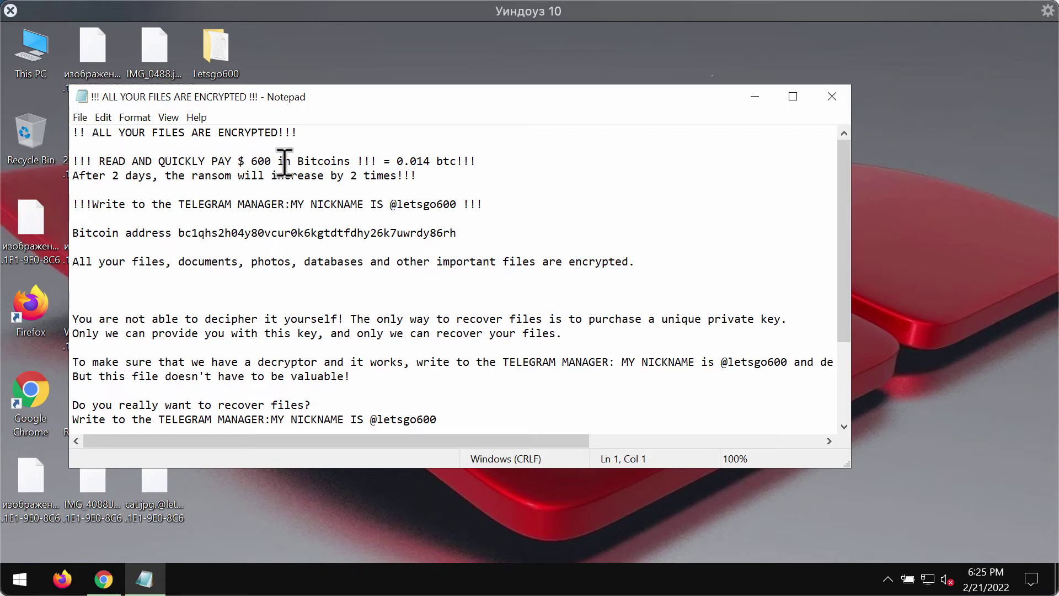
drag(841, 260, 815, 375)
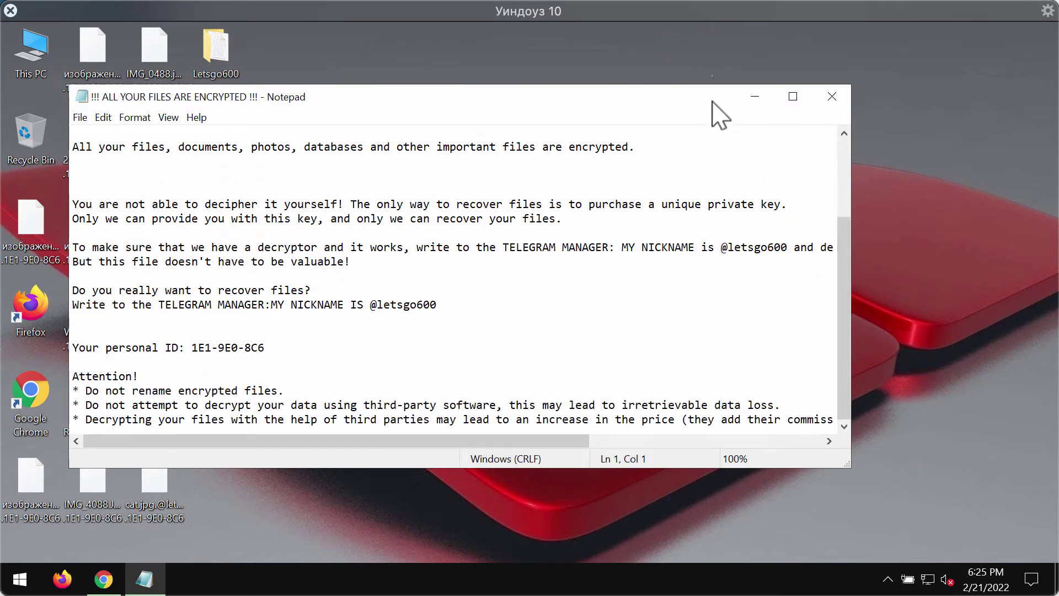
drag(712, 101, 873, 82)
click(917, 81)
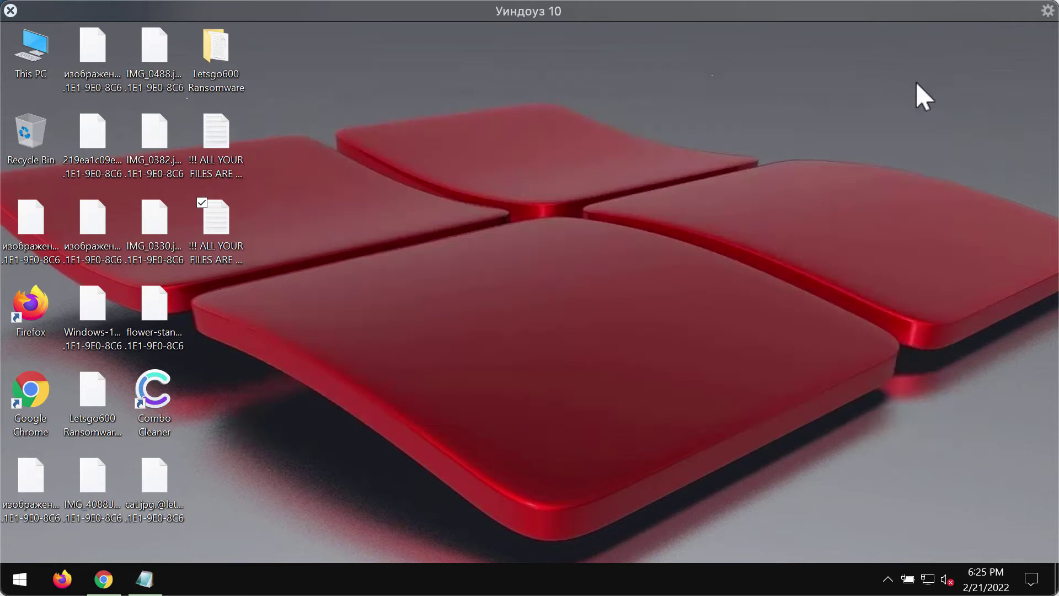
Launch Chrome, load combocleaner.com from its shortcut tile, scroll the page, then minimize
double_click(16, 395)
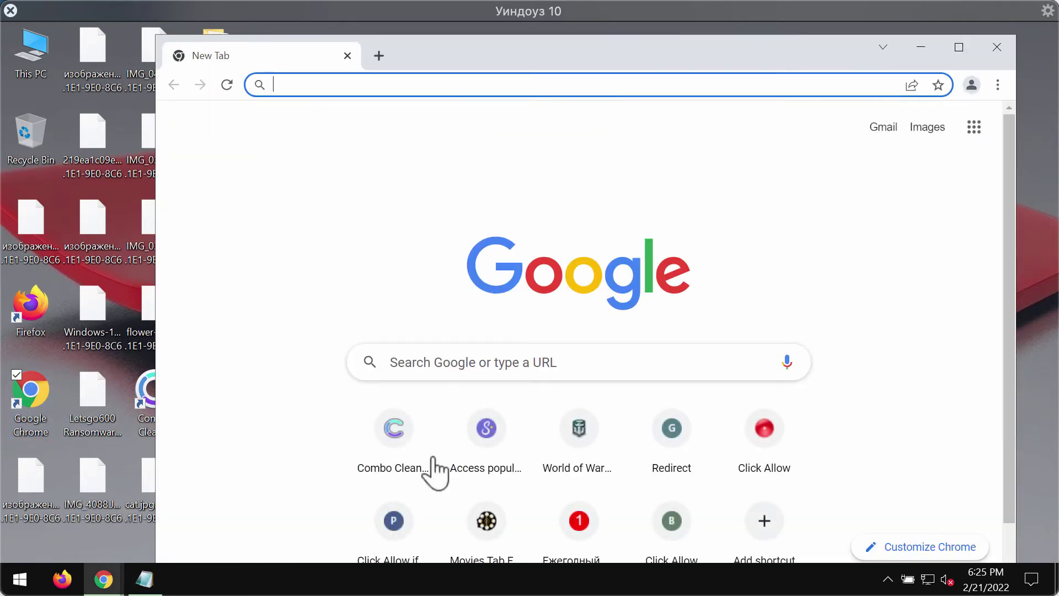
click(413, 441)
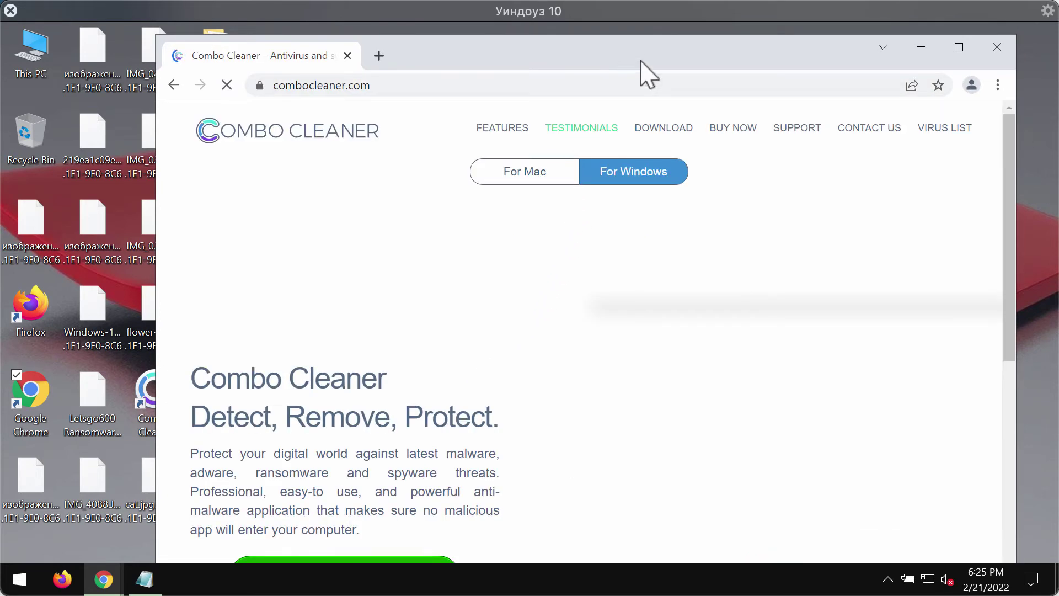
drag(636, 61, 609, 65)
click(359, 86)
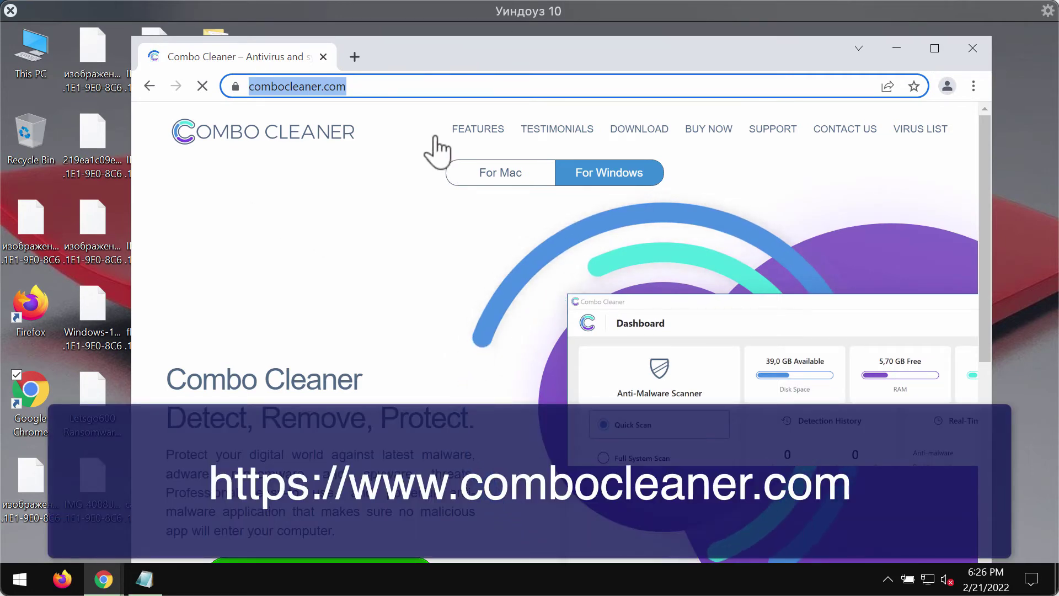
scroll(432, 172, down, 1)
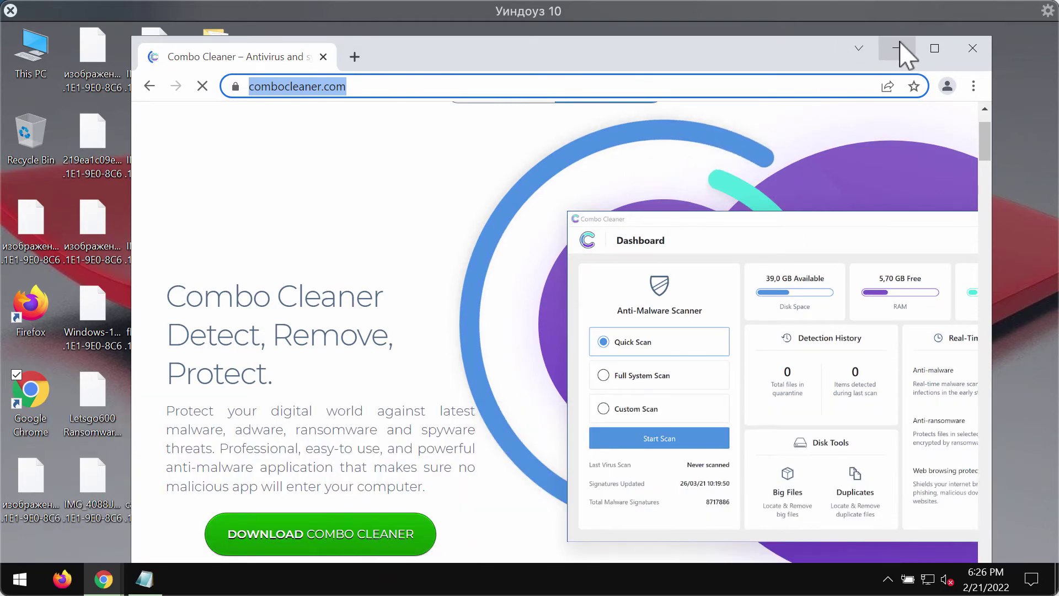
click(899, 49)
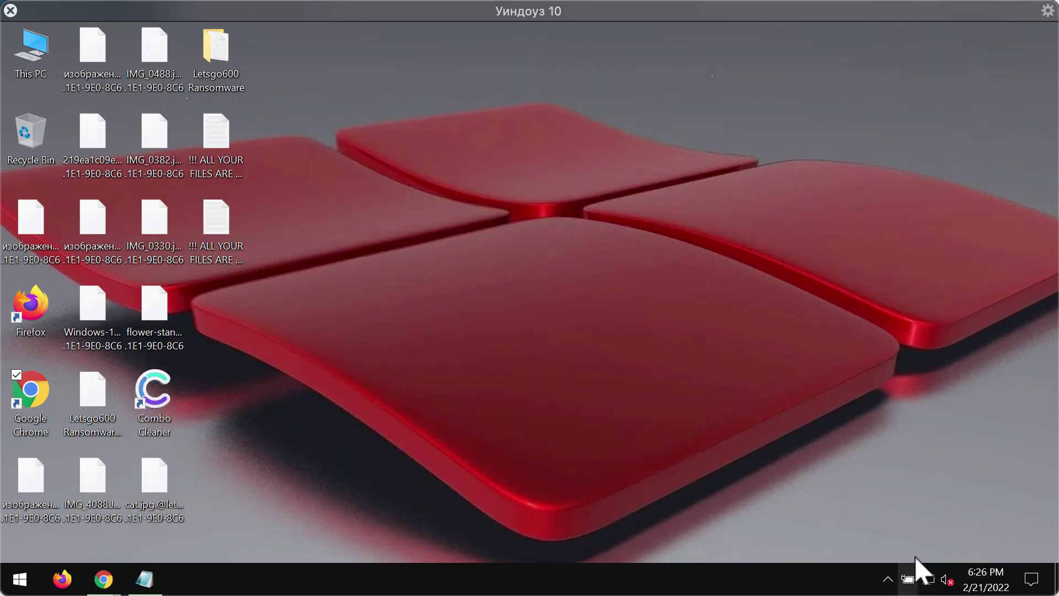
Open the Combo Cleaner dashboard from the system tray and start a Quick Scan
click(888, 579)
click(905, 545)
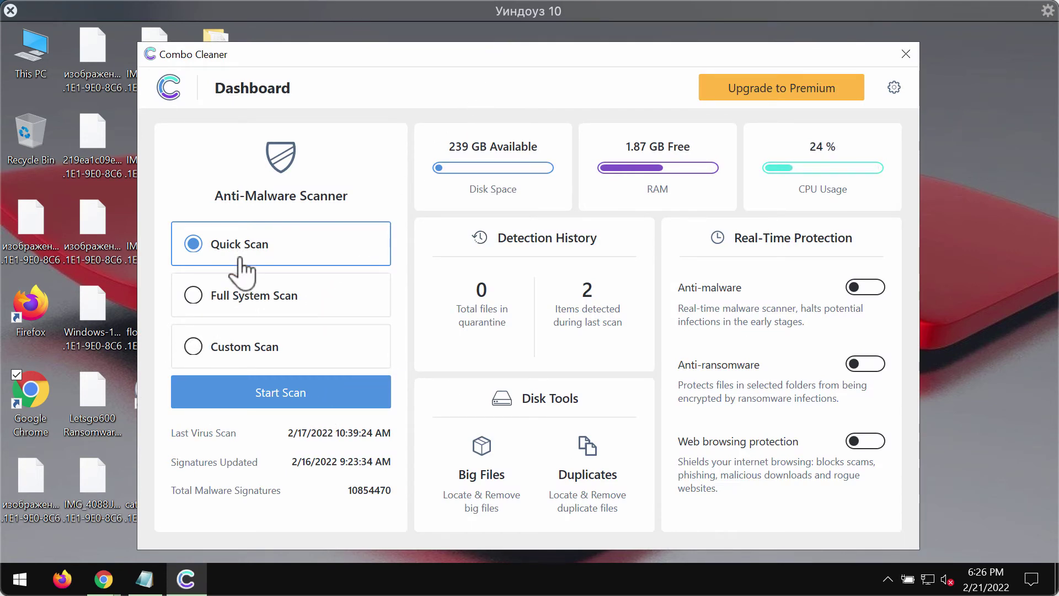
click(275, 401)
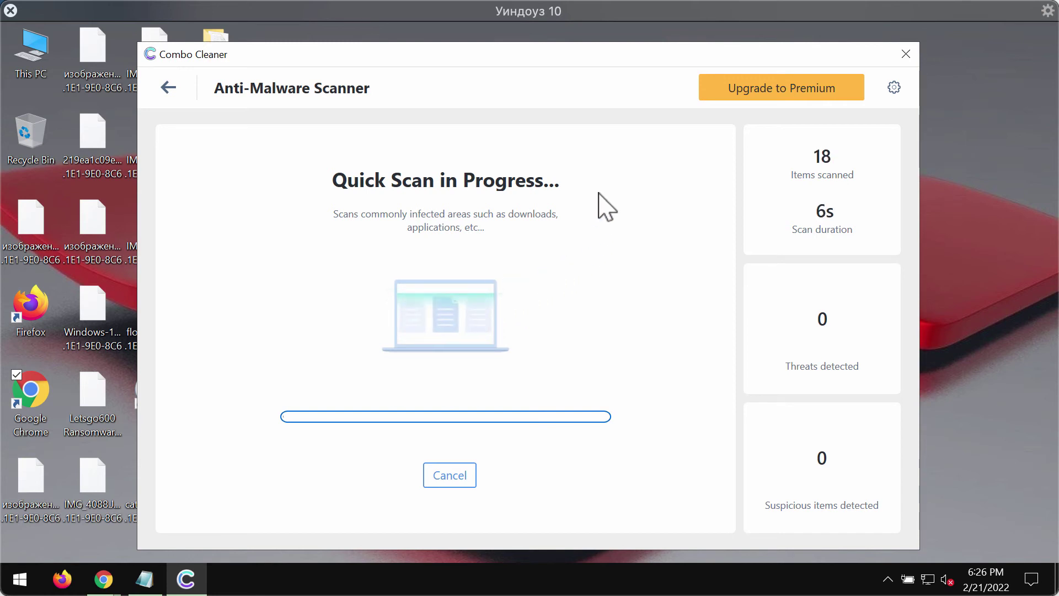
Review the Anti-Ransomware and General pages in Combo Cleaner's settings
click(894, 87)
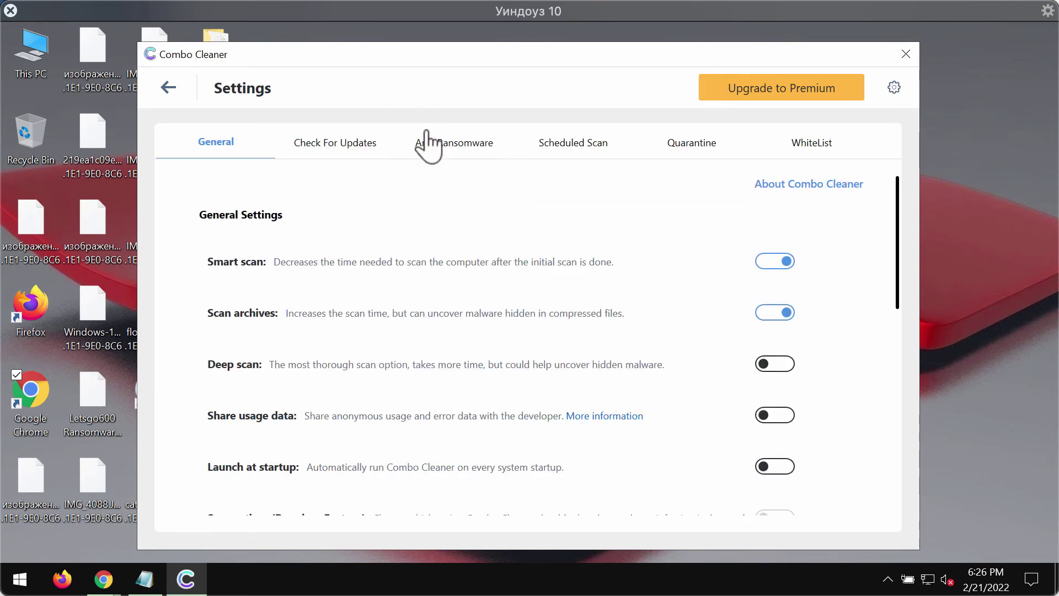
click(434, 154)
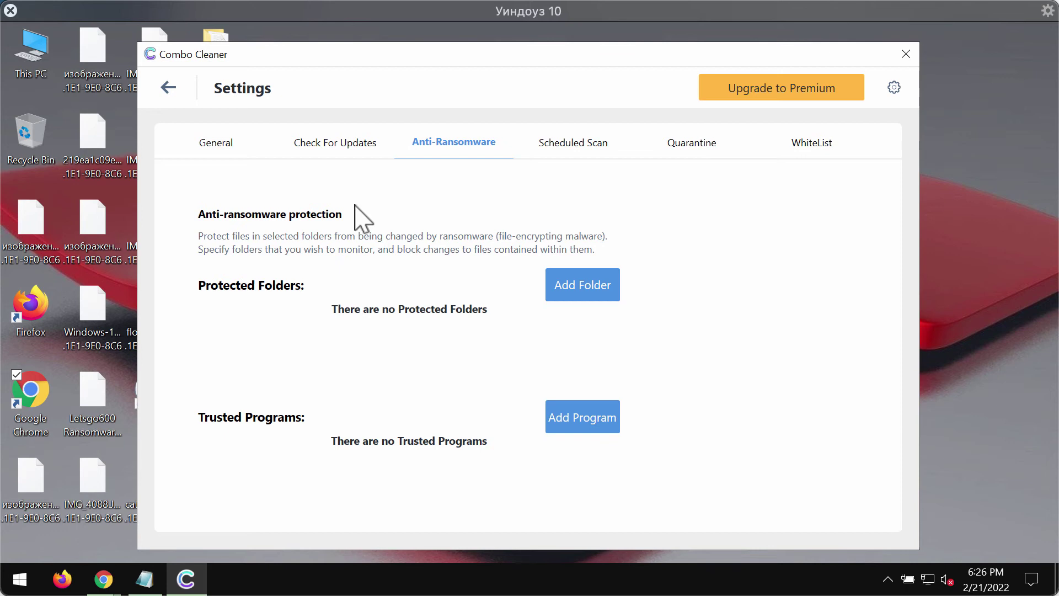
click(197, 139)
Watch the quick scan until 1 threat and 4 suspicious items appear, then cancel it
click(169, 87)
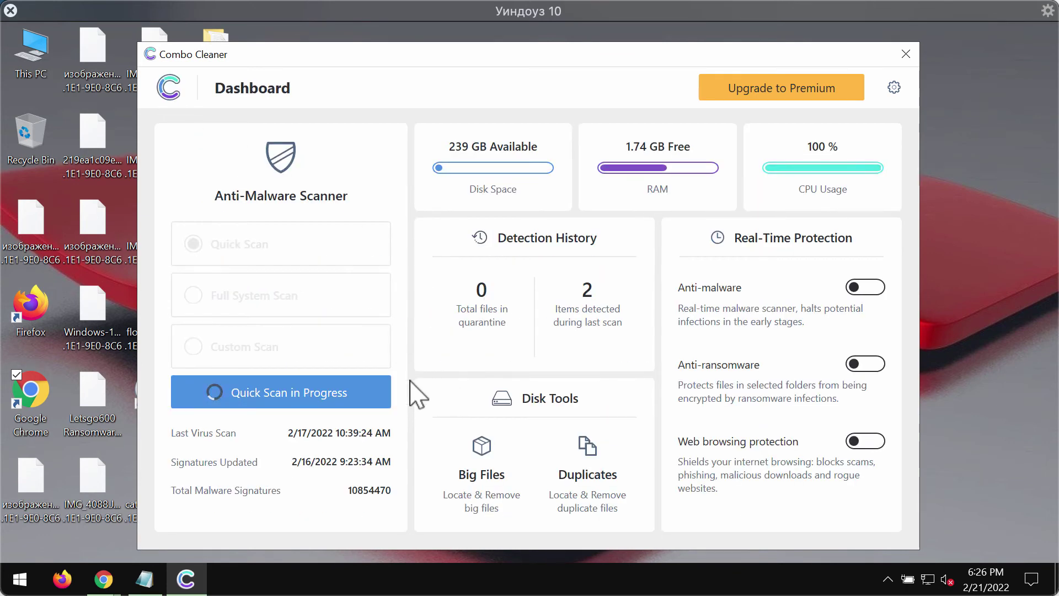
click(356, 391)
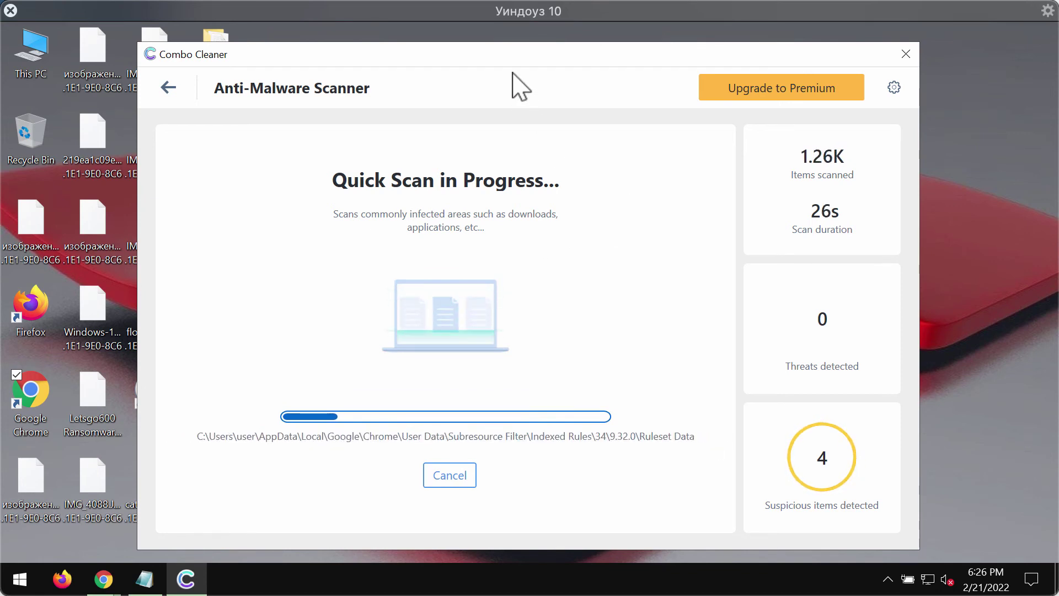
drag(590, 56, 697, 54)
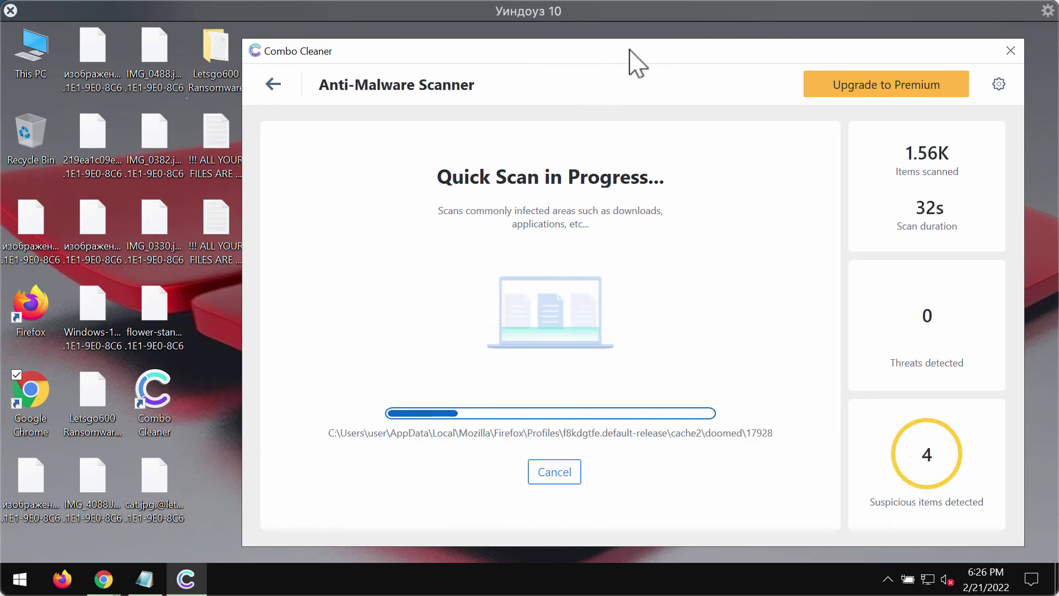
drag(629, 48, 627, 52)
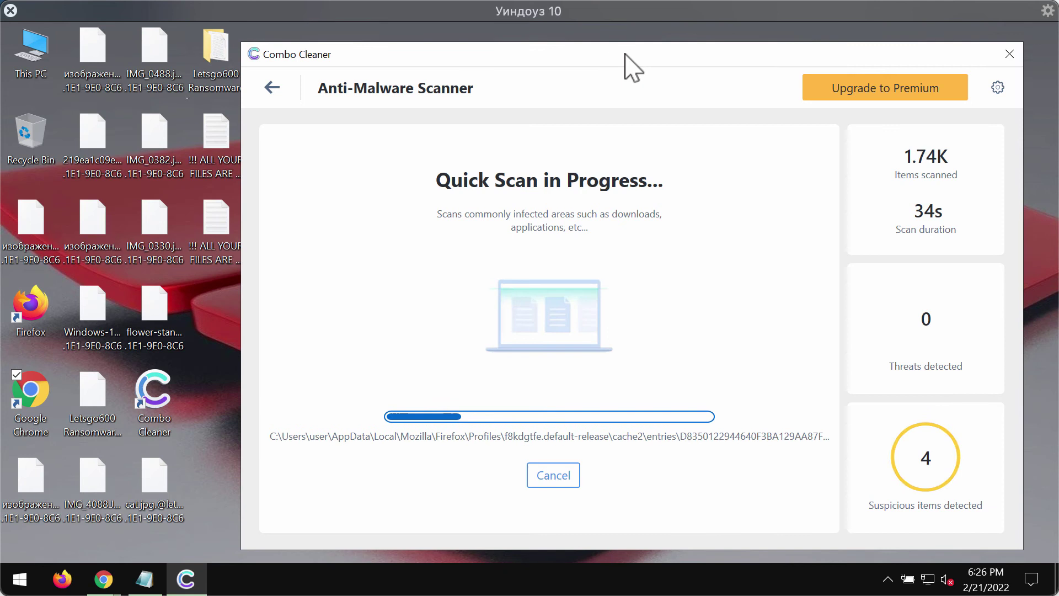
drag(625, 54, 613, 53)
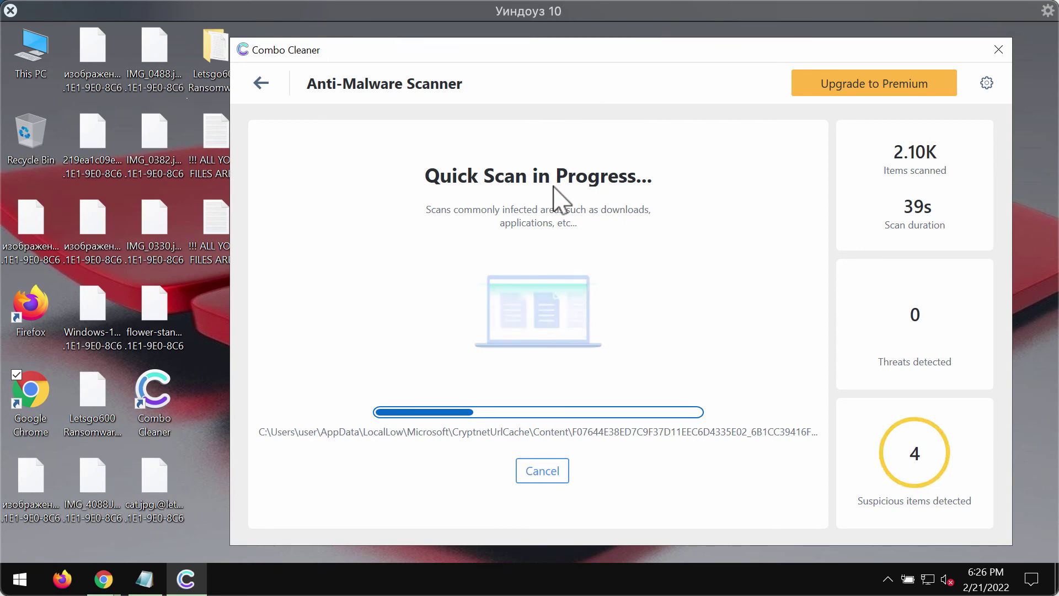
click(534, 471)
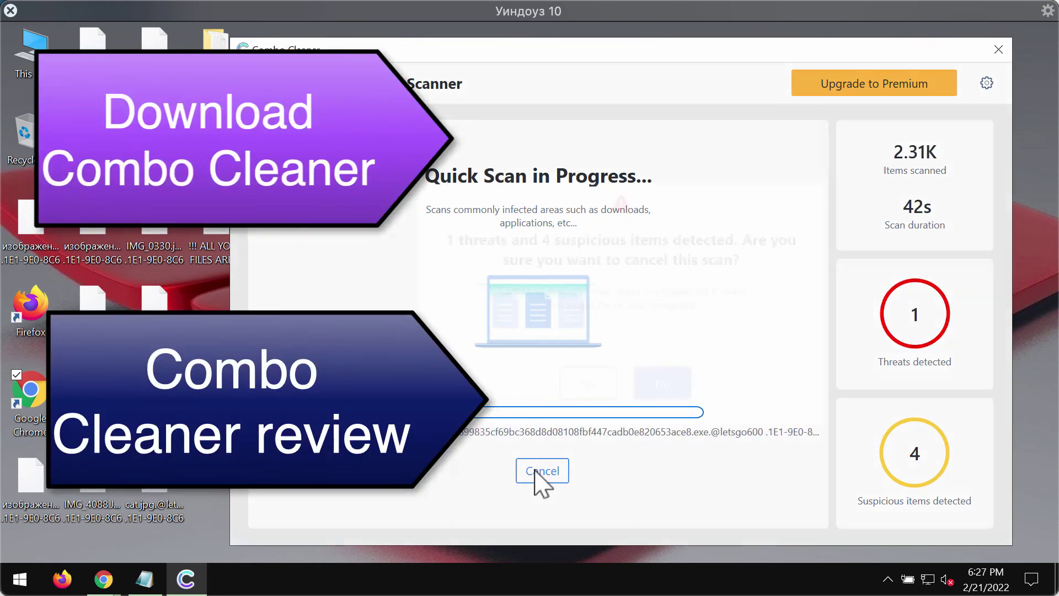
click(581, 387)
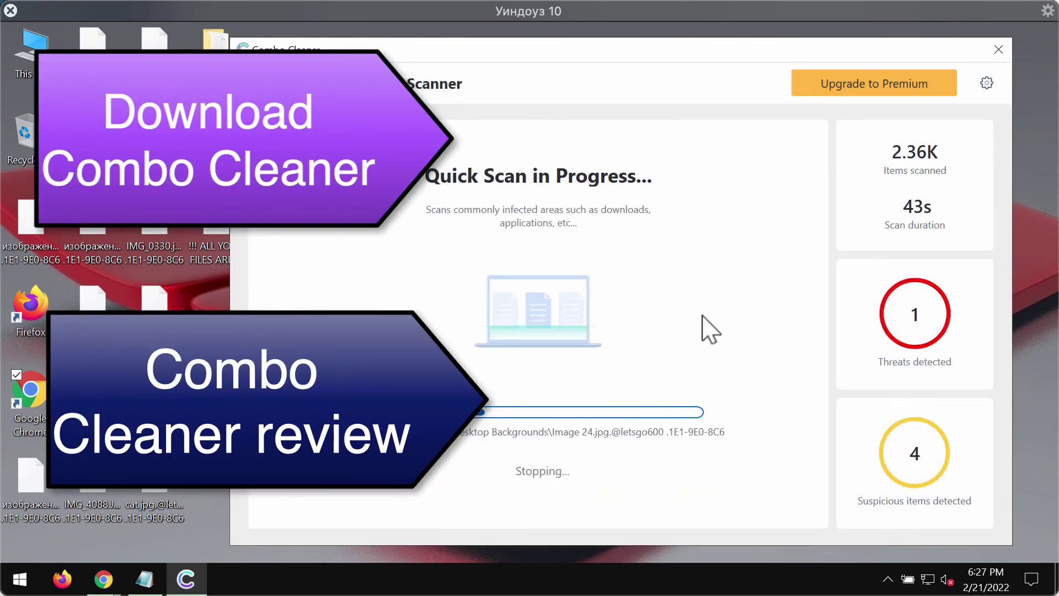